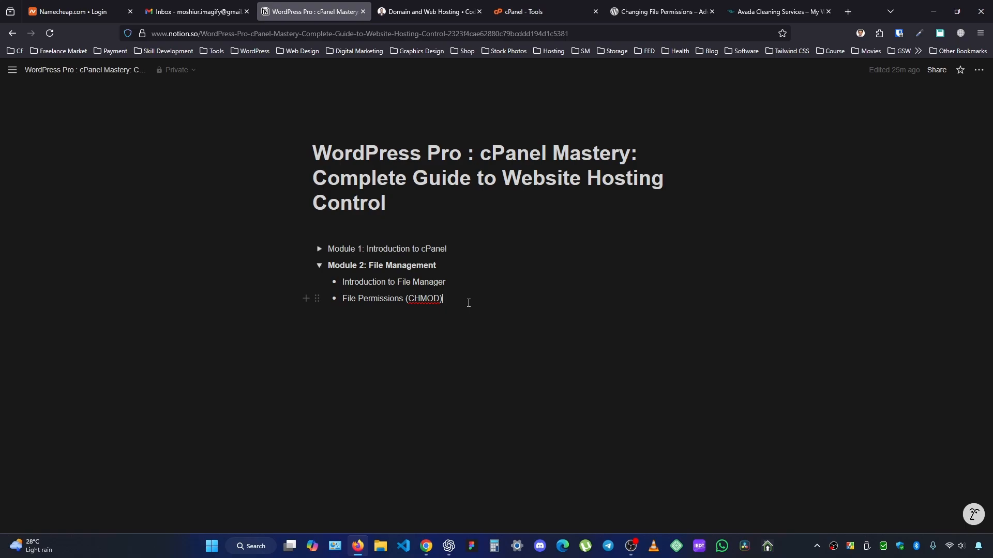
Open cPanel's File Manager and go into the public_html folder.
click(532, 13)
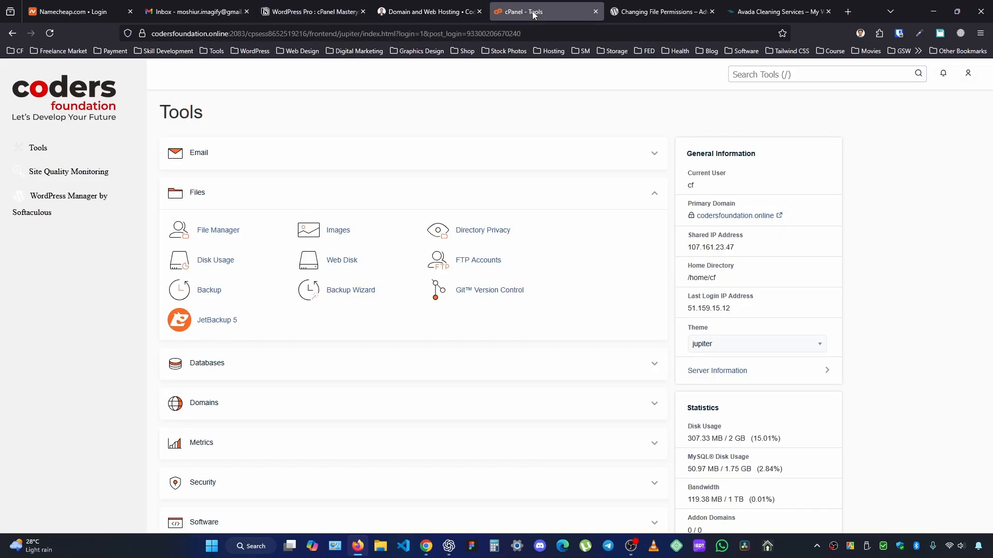
click(220, 233)
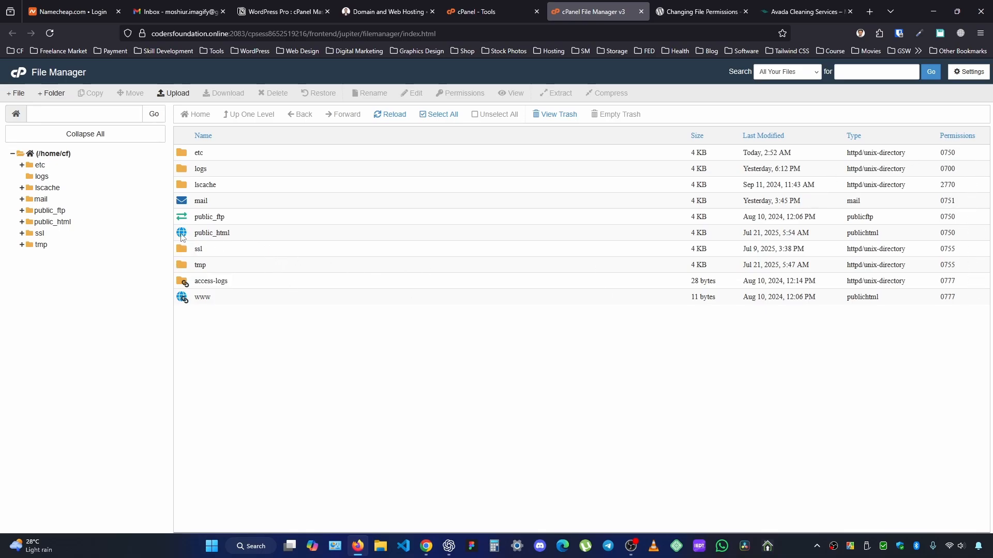
double_click(183, 234)
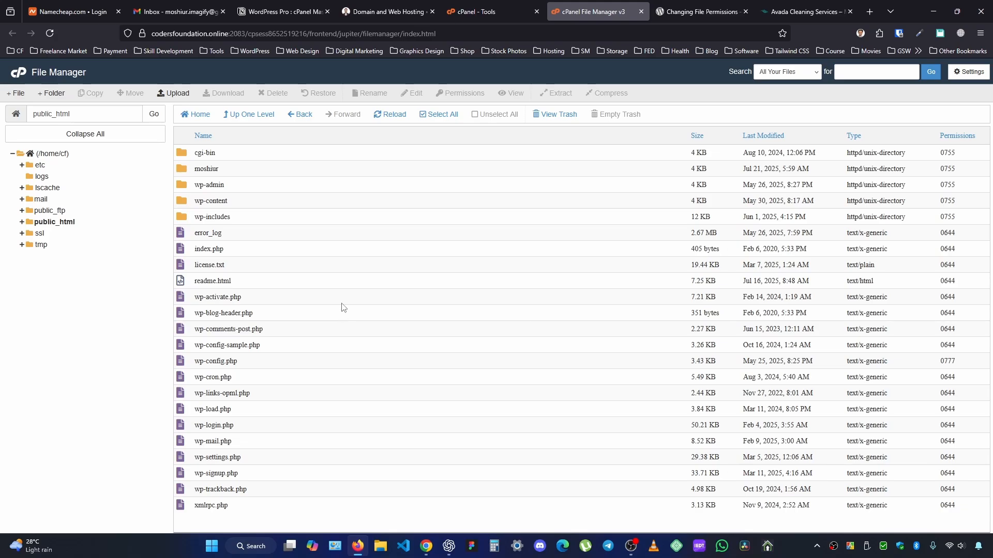
Search the web for "Changing File Permissions wordpress" using the heading of the WordPress developer article, close the results and return to the article.
click(674, 5)
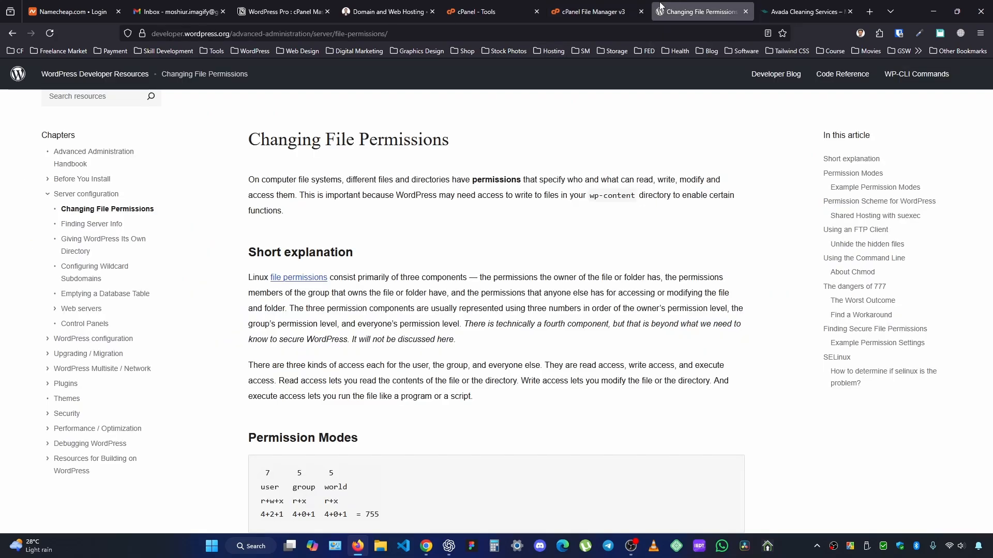
drag(247, 138, 467, 147)
key(ctrl+c)
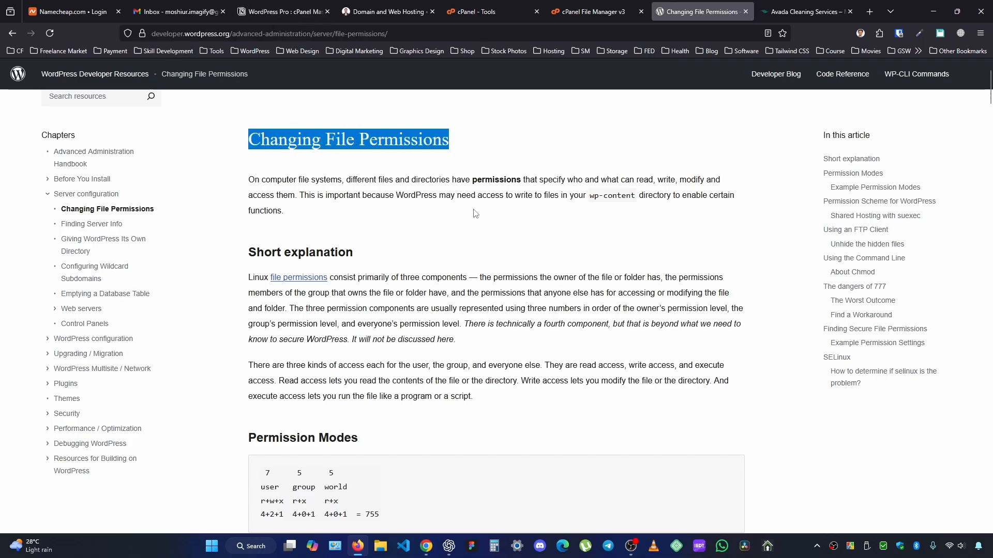
click(869, 12)
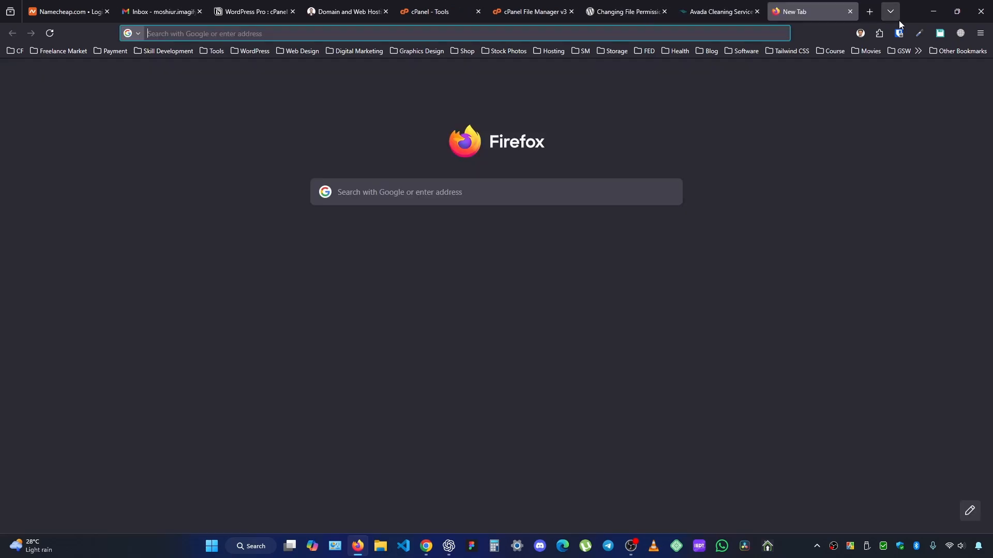
key(ctrl+v)
text(wordp)
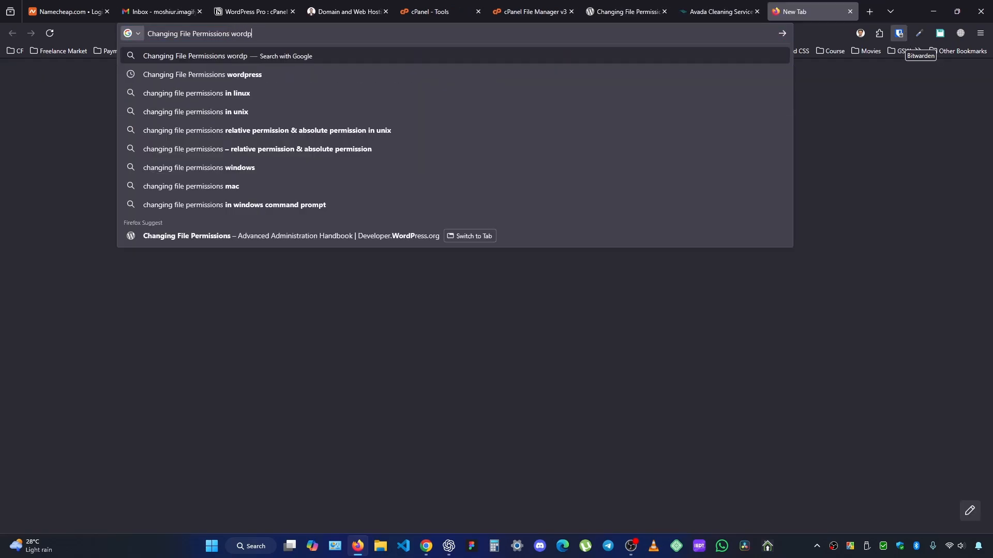
text(ress)
key(Return)
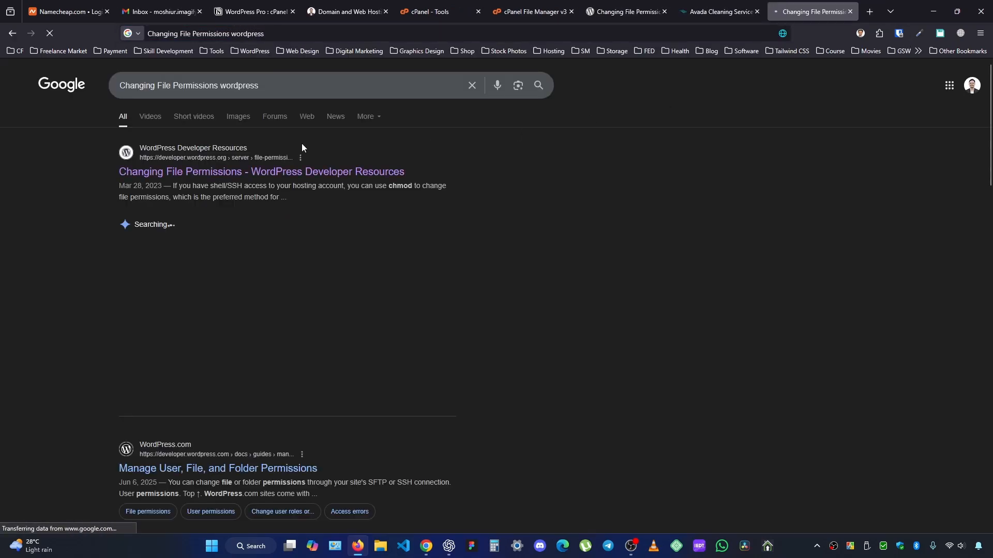
click(849, 12)
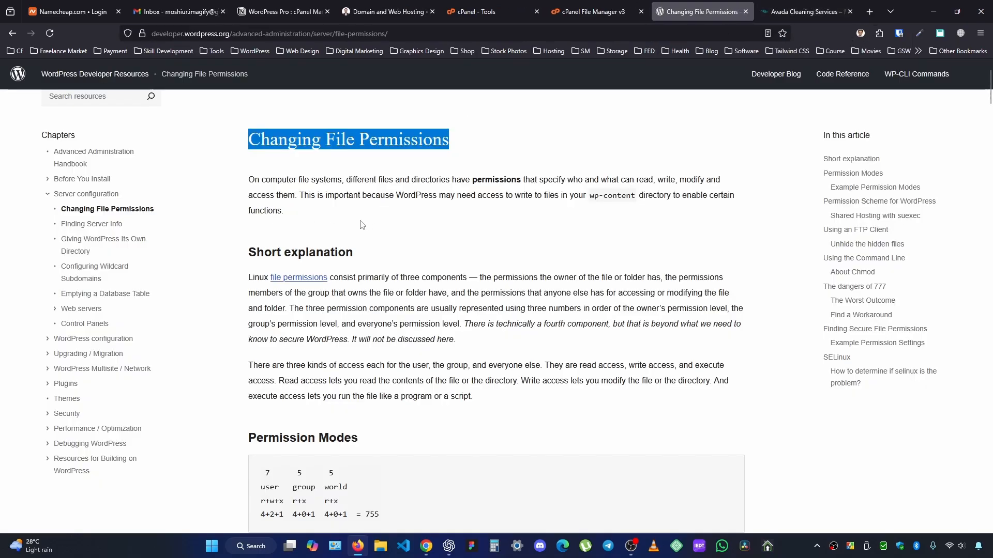
click(388, 216)
scroll(407, 211, down, 1)
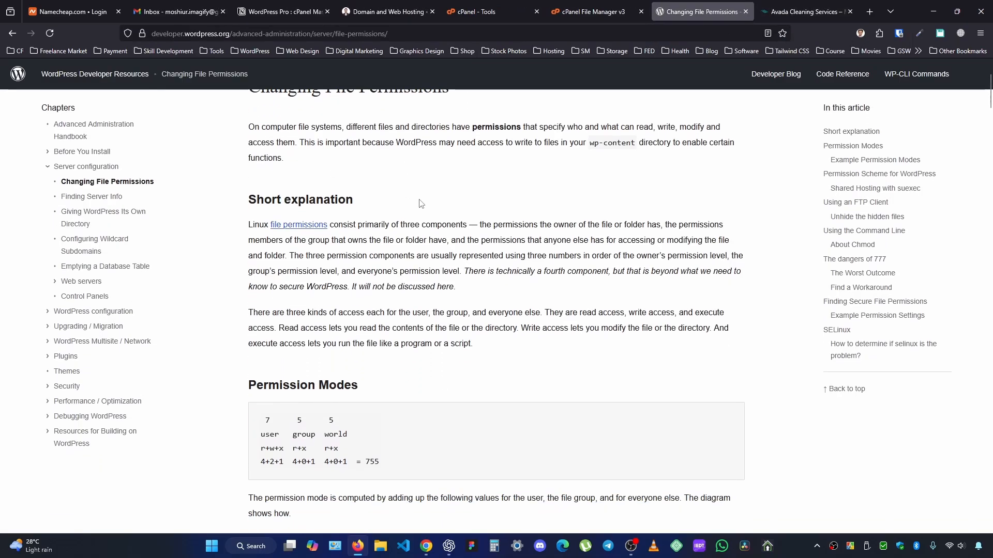
Open the permission settings of the wp-content folder in public_html.
key(ctrl+shift+Tab)
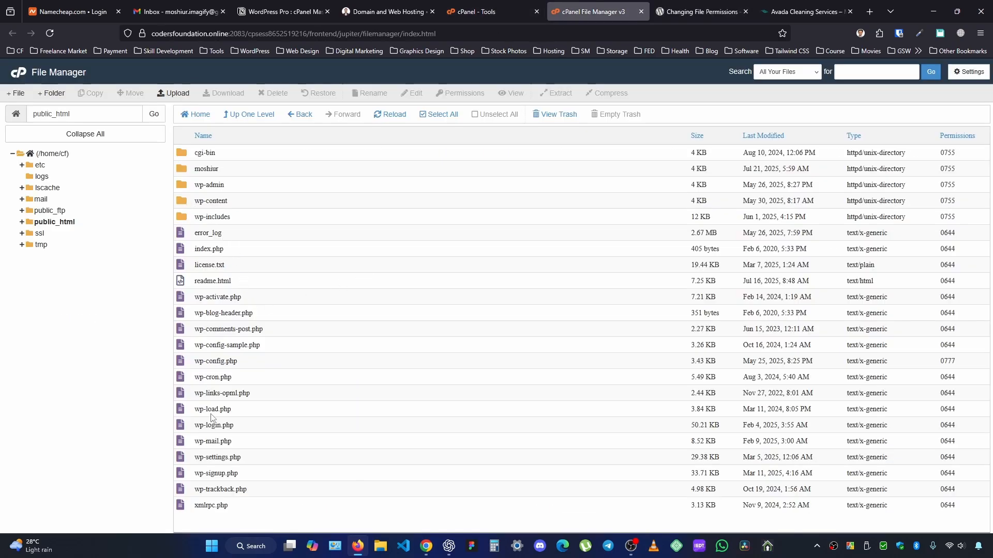
click(185, 202)
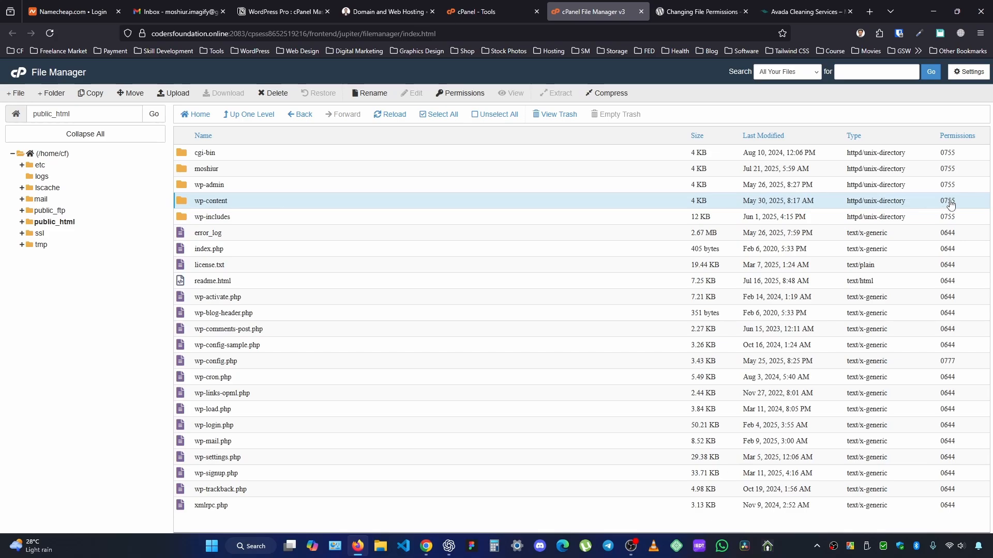
right_click(253, 203)
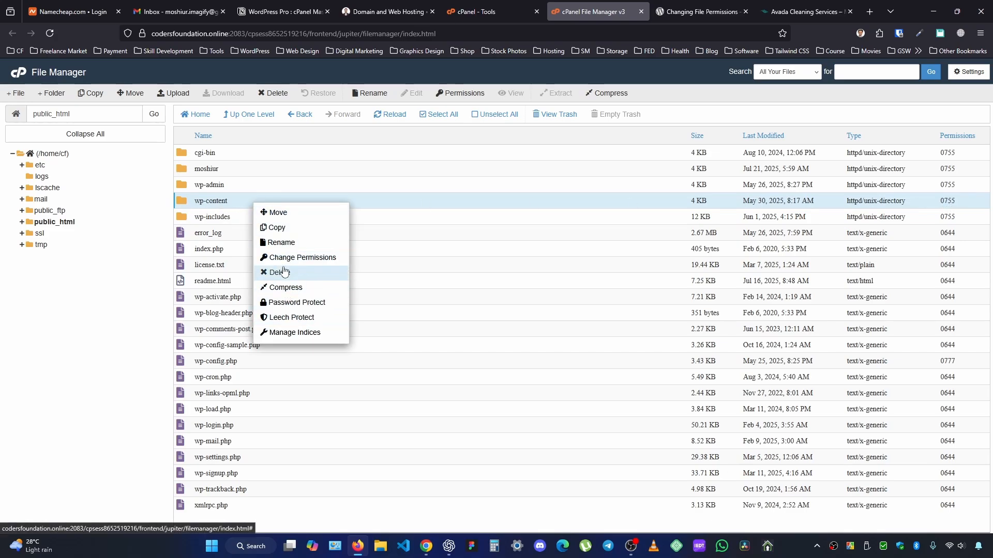
click(303, 260)
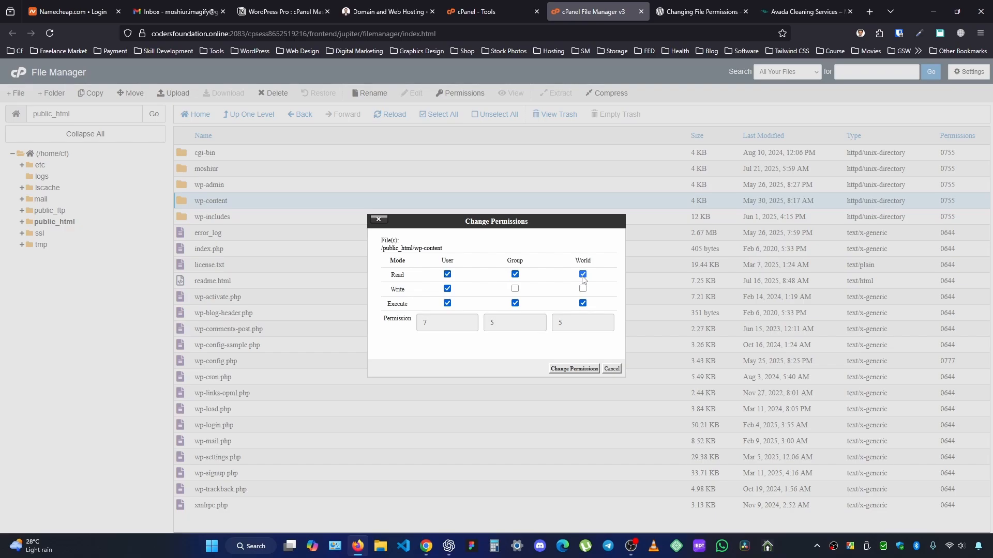
Read the article's short explanation of the owner, group and everyone permission levels and the three kinds of access.
click(672, 13)
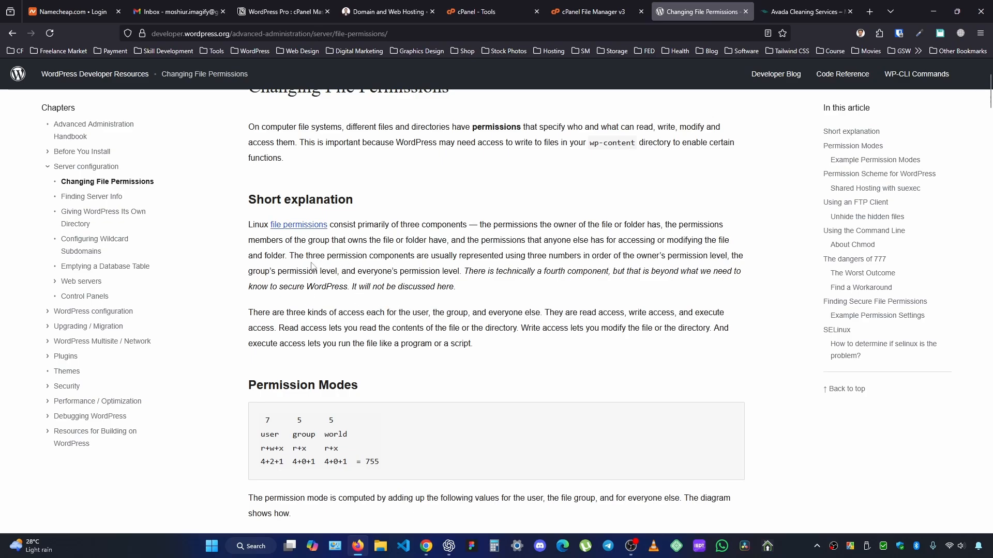
drag(313, 255, 716, 258)
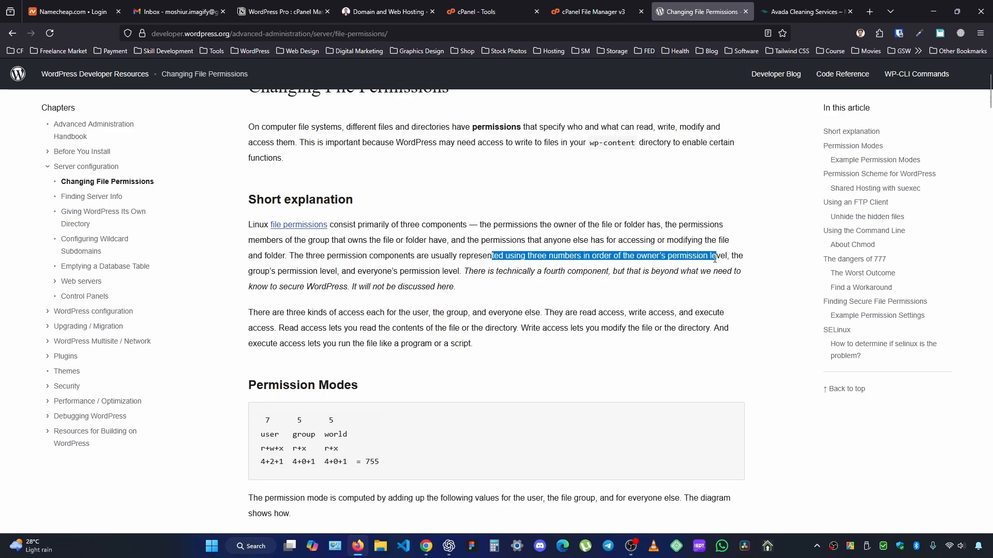
click(424, 306)
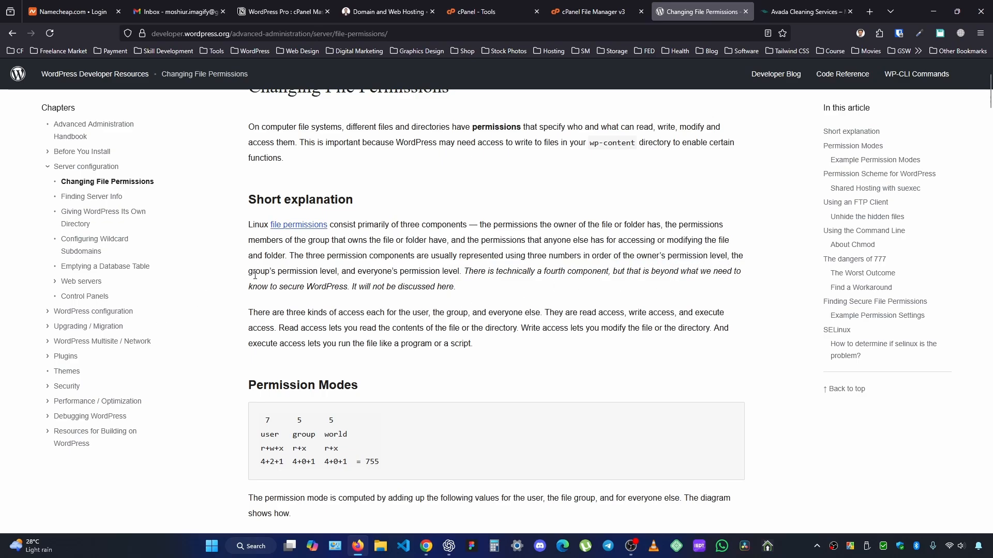
drag(374, 271, 439, 271)
click(438, 274)
scroll(472, 331, down, 1)
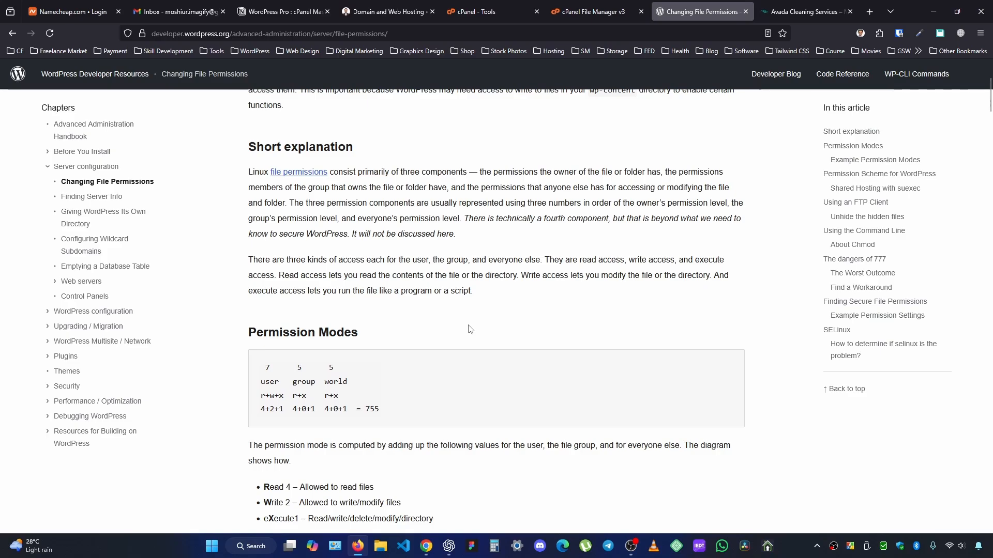
scroll(465, 328, down, 1)
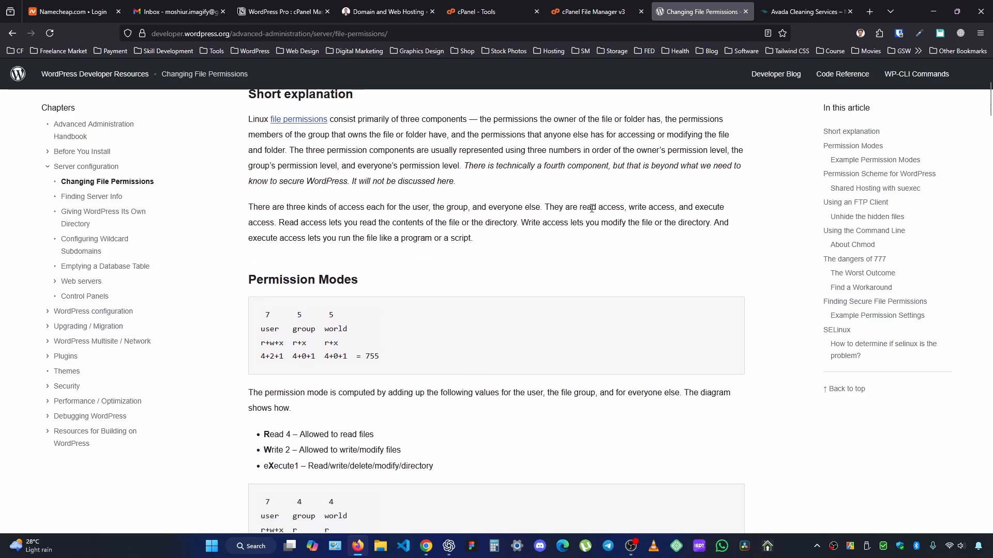
drag(581, 208, 721, 206)
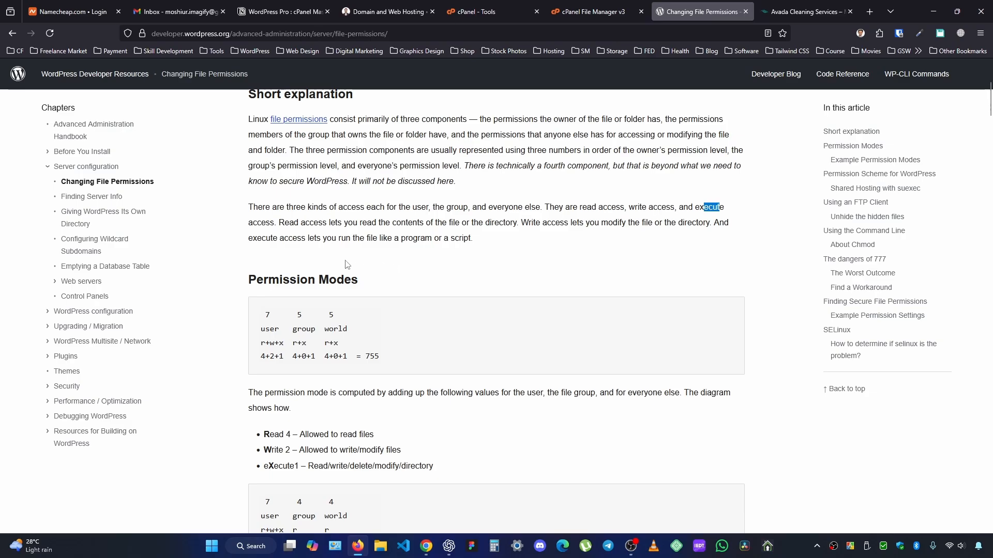
Examine the Permission Modes section for the numeric values of read, write and execute access.
scroll(469, 288, down, 2)
scroll(468, 284, down, 1)
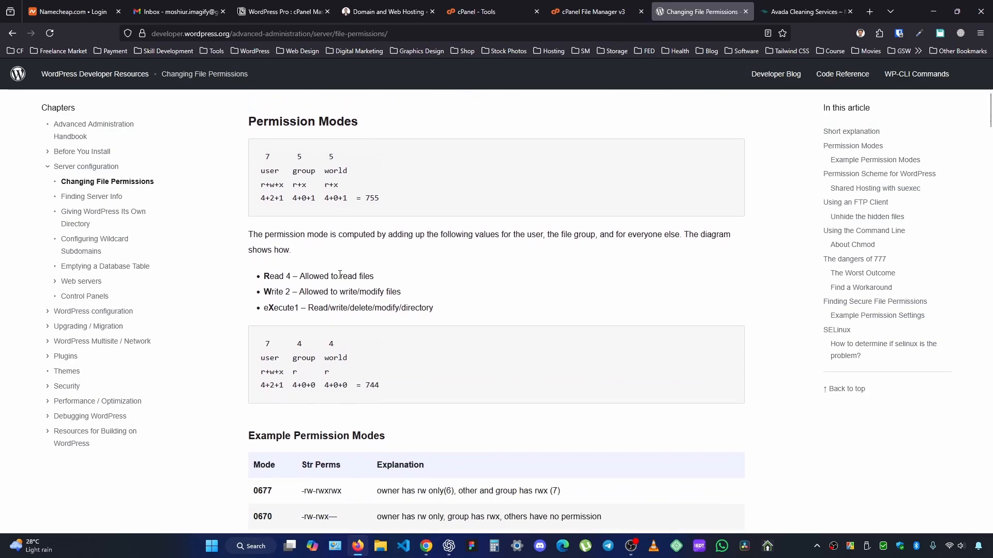
drag(321, 275, 381, 292)
drag(300, 308, 453, 310)
click(317, 308)
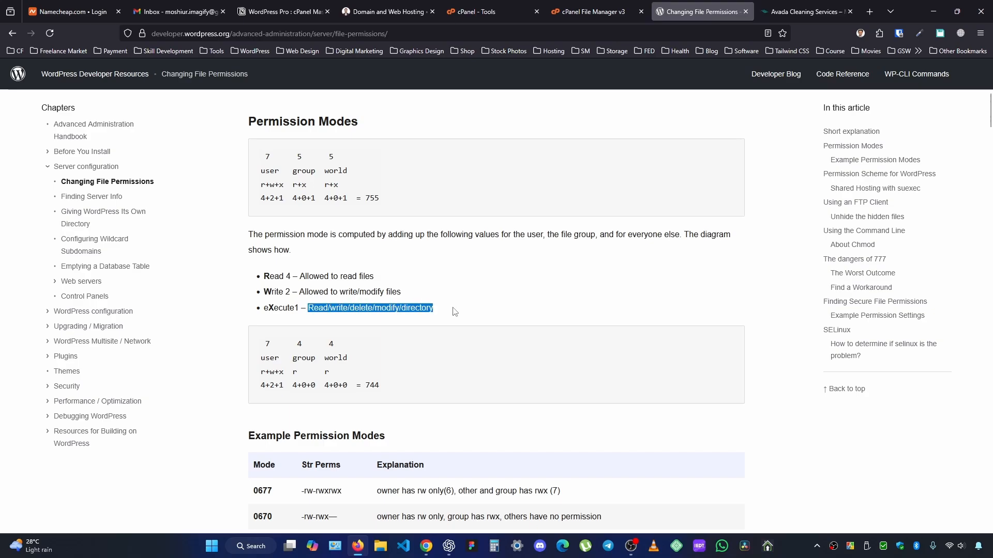
click(454, 311)
scroll(658, 329, down, 1)
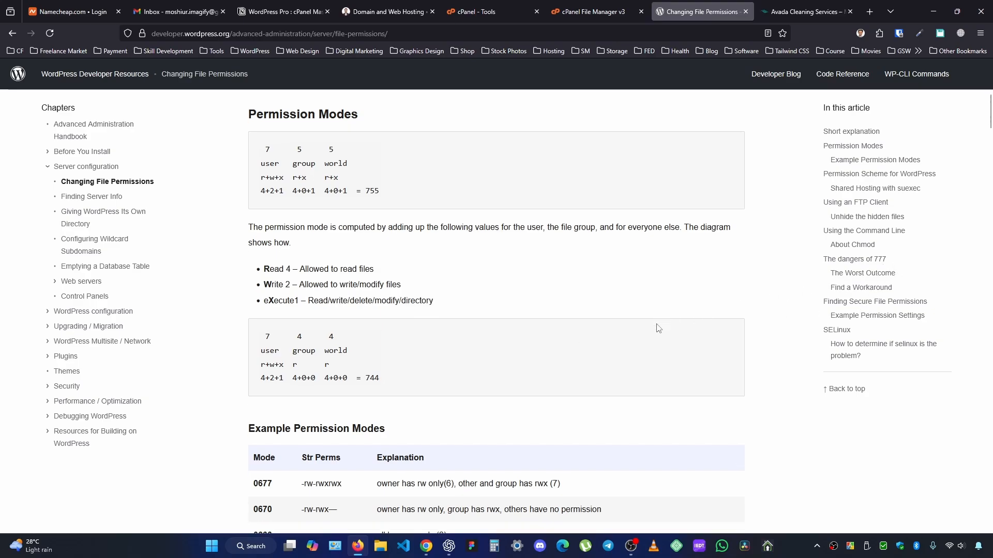
Review the Permission Scheme for WordPress section, including the guidance on wp-config.php and the wp-content folder.
scroll(658, 329, down, 10)
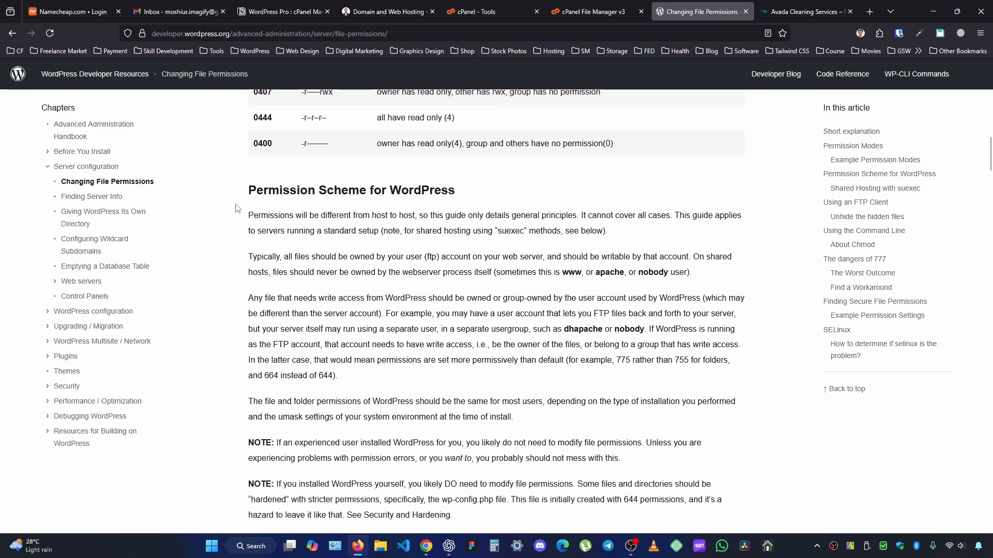
scroll(399, 342, down, 3)
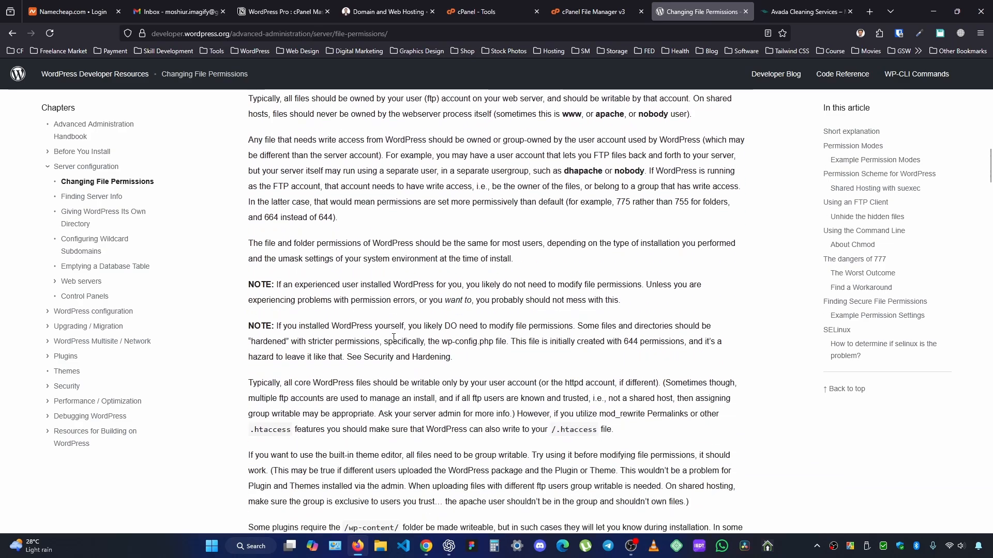
scroll(401, 341, down, 2)
scroll(401, 340, down, 2)
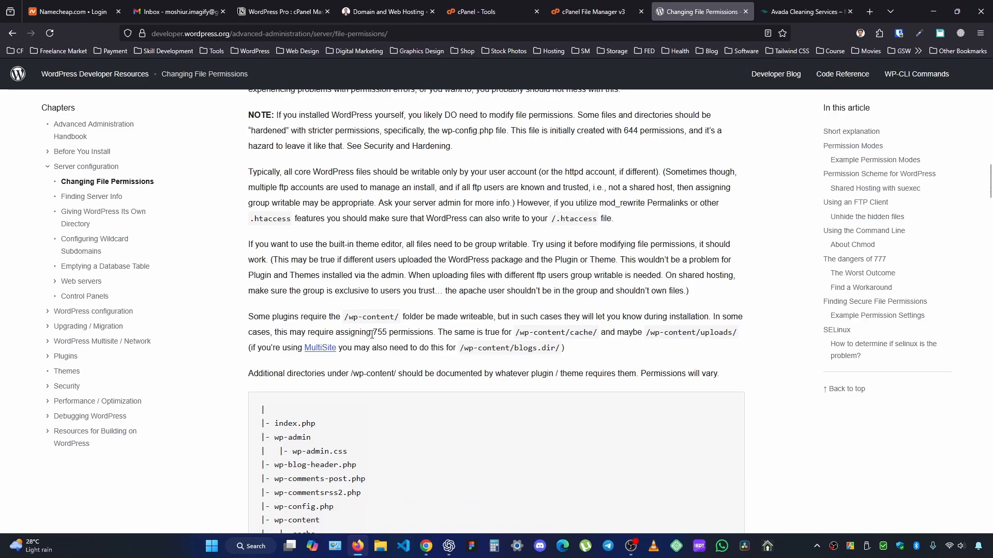
Return to the wp-content permission settings and try granting write access to World.
click(508, 7)
click(604, 6)
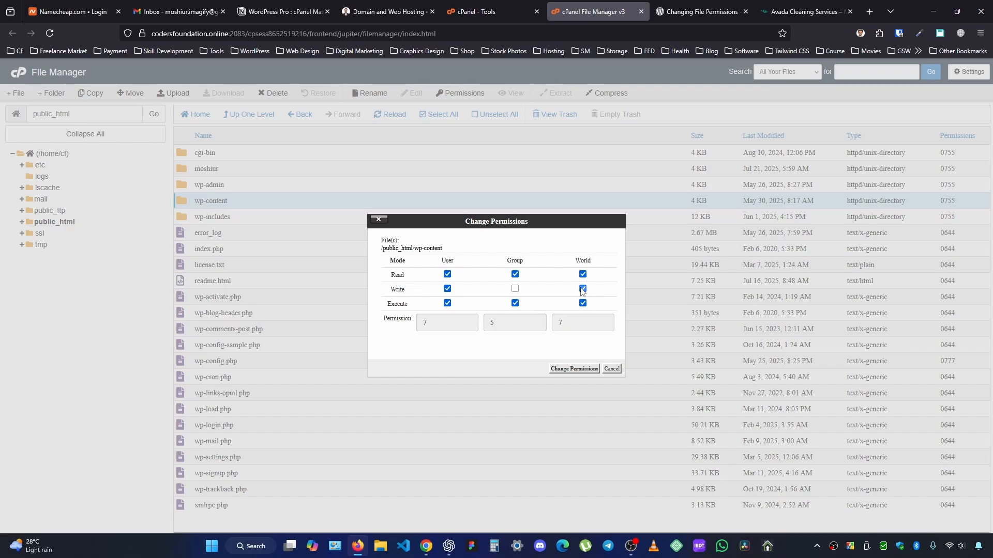
Check the article's directory permission rules for shared hosting with suexec, and cancel the wp-content permission change in File Manager.
click(701, 11)
scroll(434, 318, down, 5)
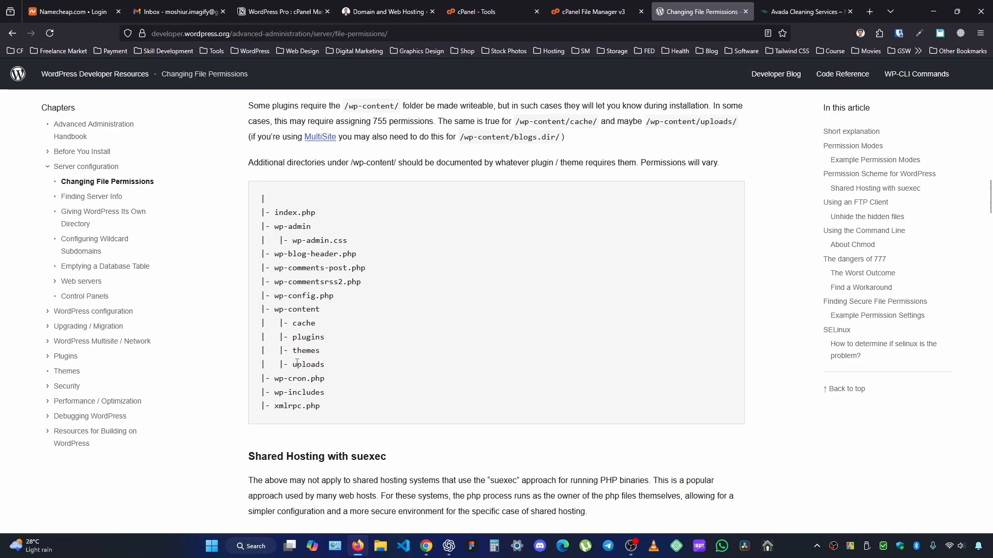
scroll(432, 385, down, 5)
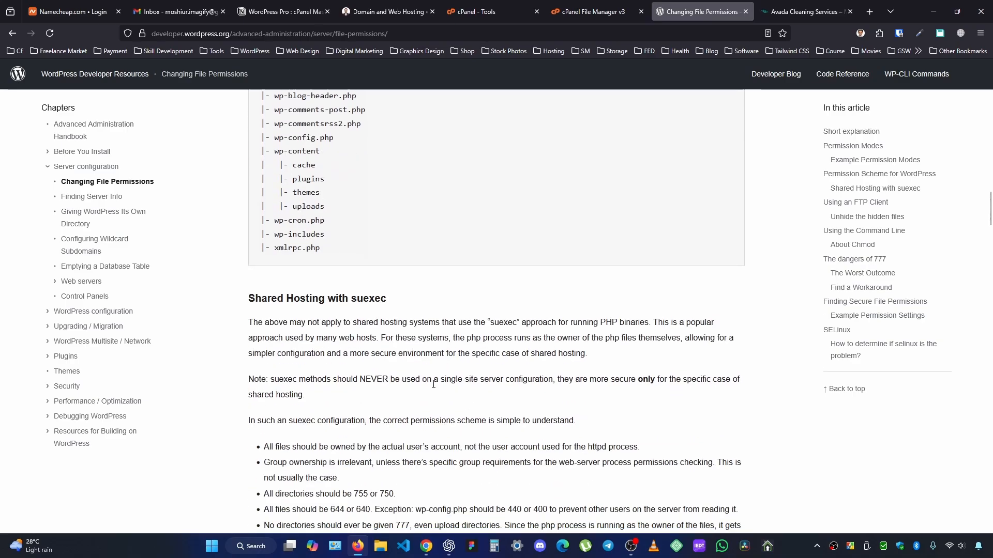
scroll(432, 384, down, 1)
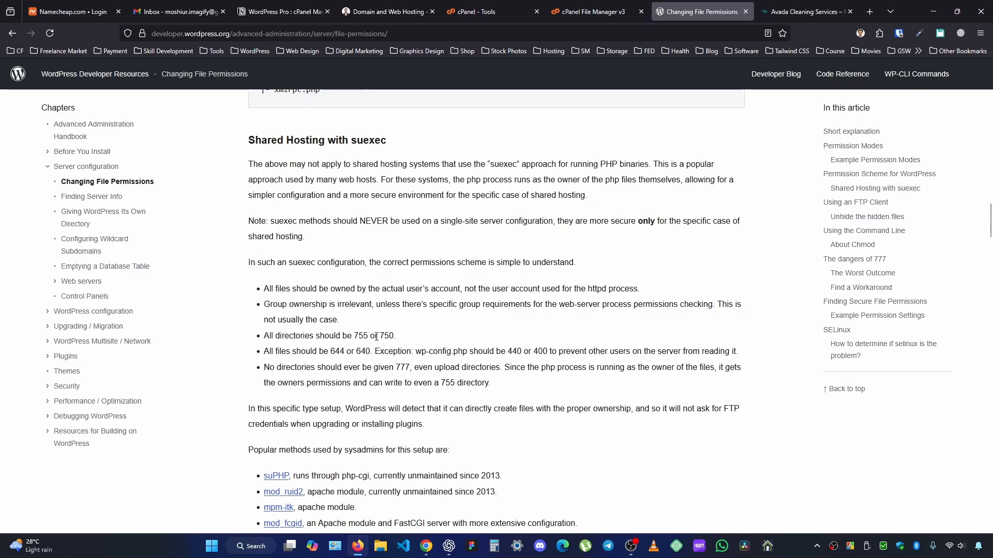
click(593, 4)
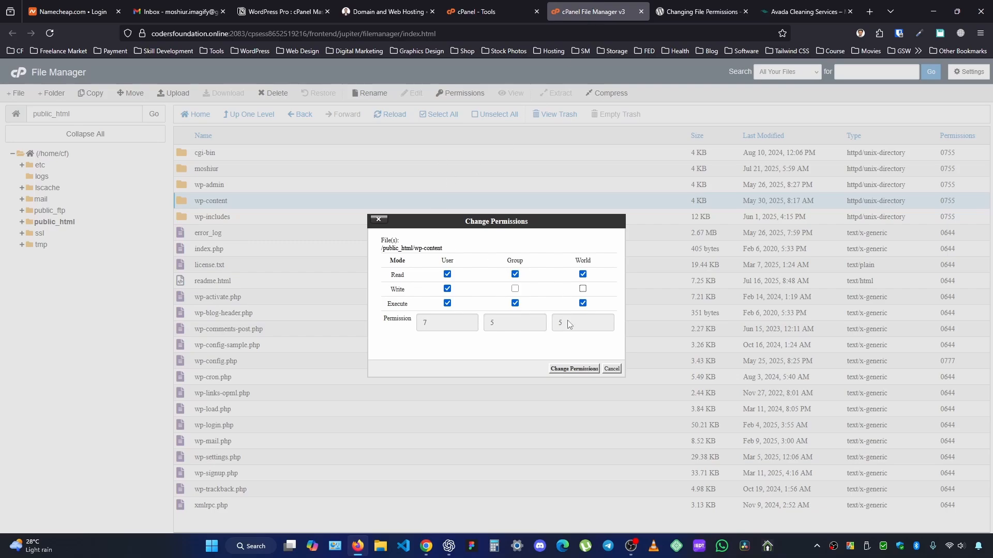
click(611, 368)
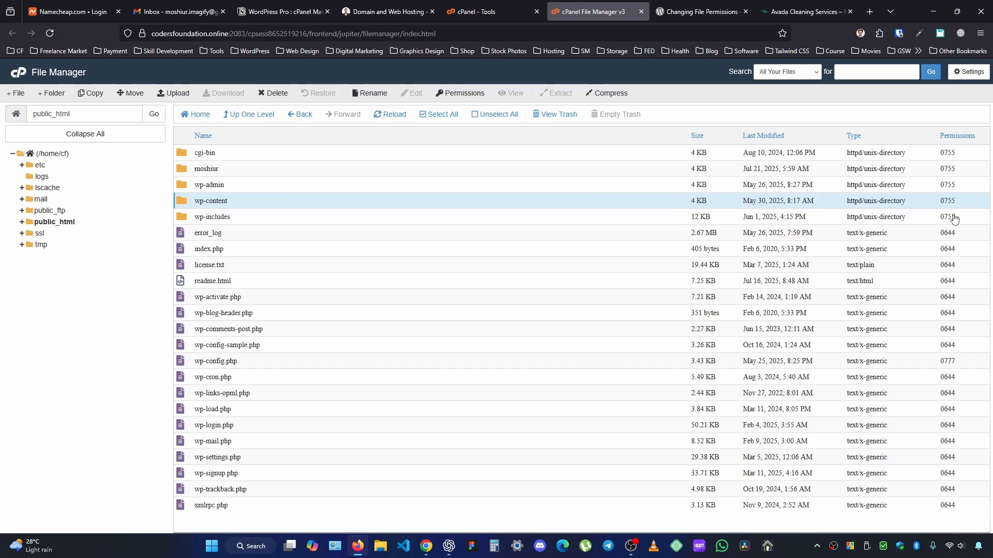
Check the article's recommended permissions for files under shared hosting, and return to the public_html file listing.
click(698, 12)
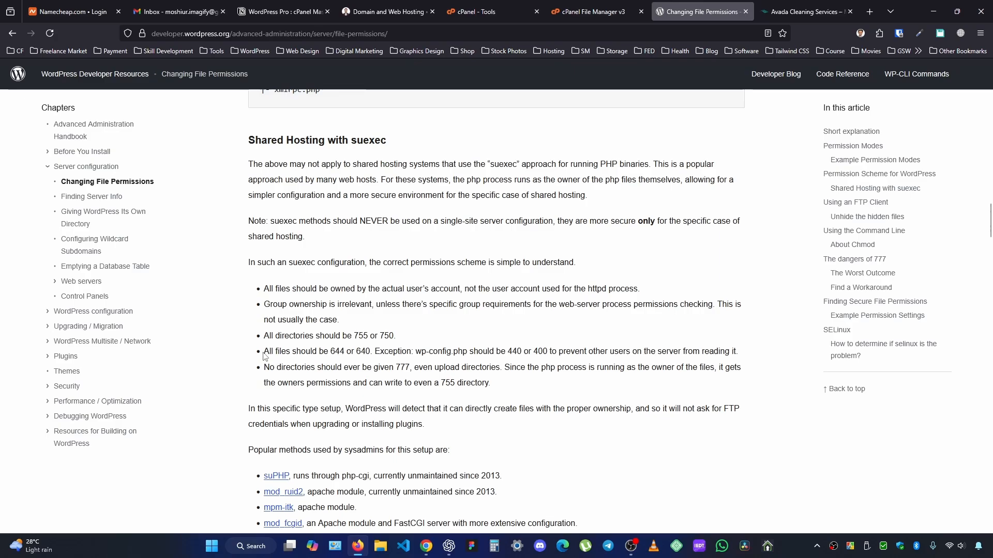
drag(279, 351, 341, 351)
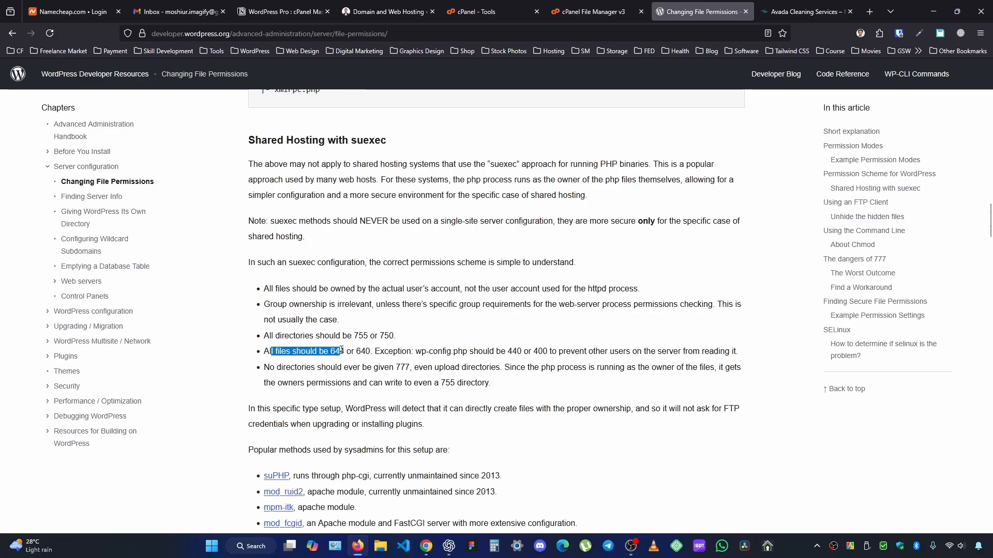
click(348, 355)
click(590, 12)
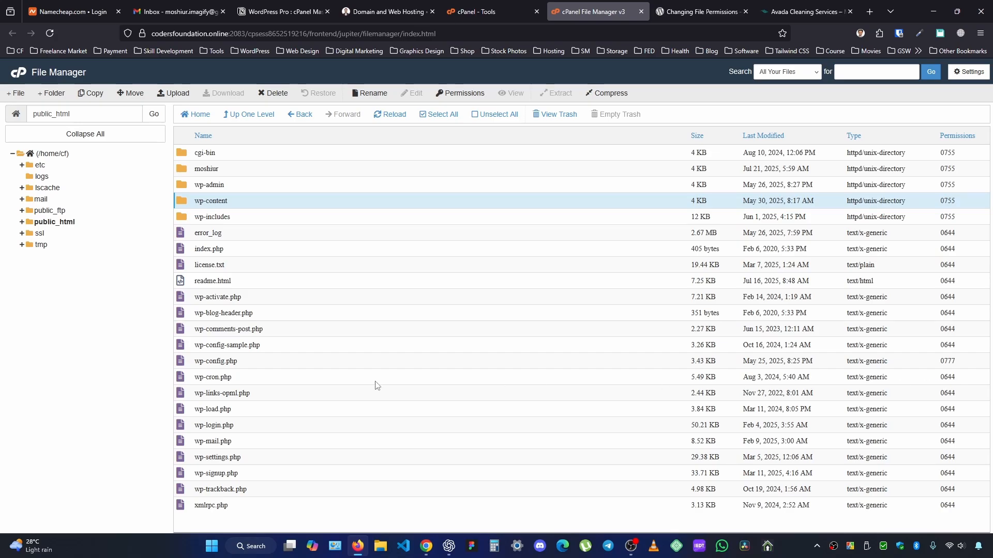
Check the article's recommended permissions for wp-config.php under shared hosting, and return to the public_html listing.
click(230, 361)
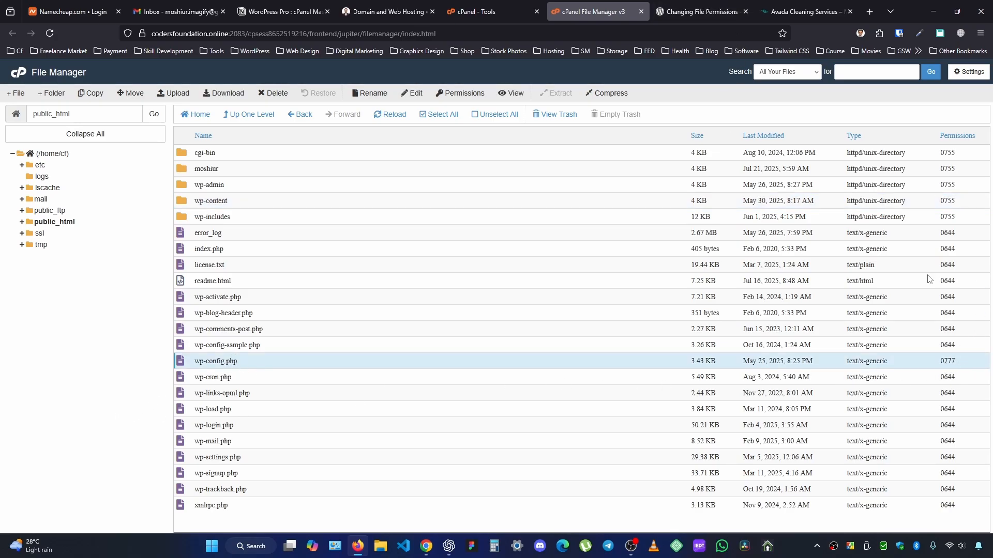
click(709, 6)
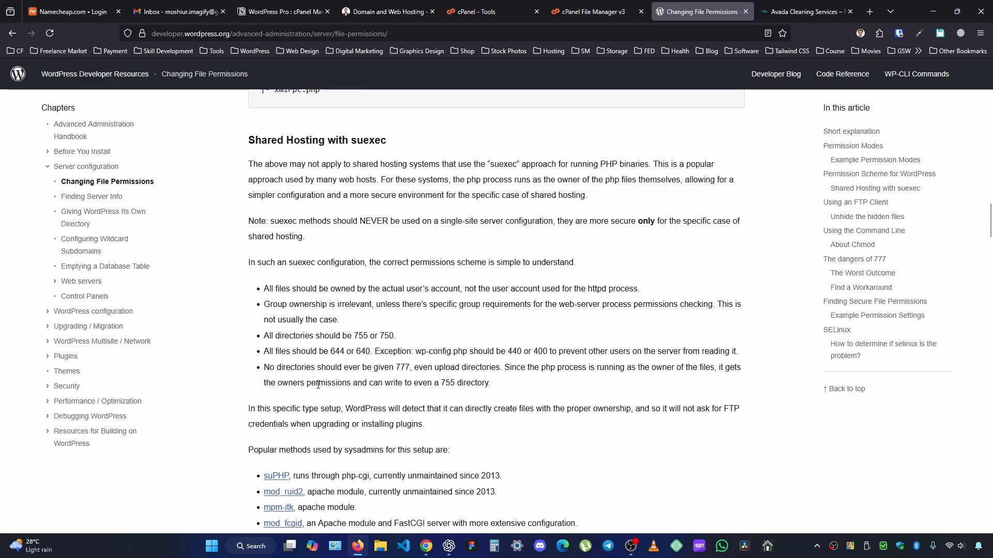
drag(416, 352, 523, 351)
click(620, 9)
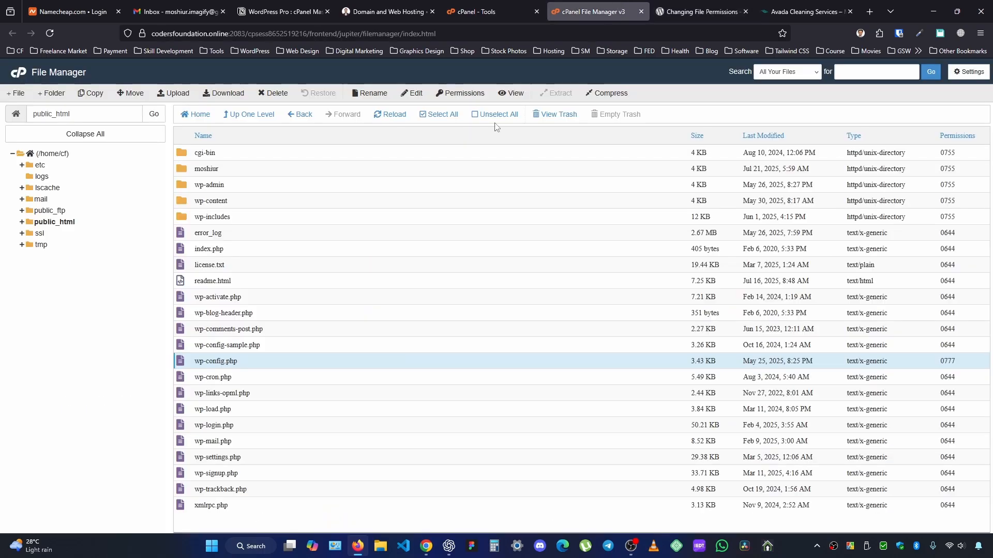
Open the permission settings of wp-config.php and remove every right except User Read, for a value of 400.
right_click(283, 361)
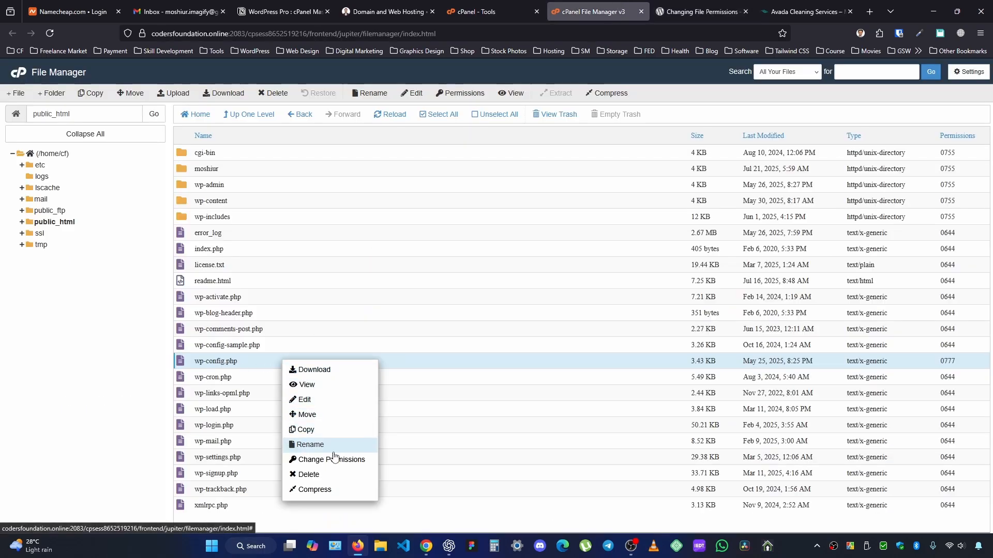
click(334, 460)
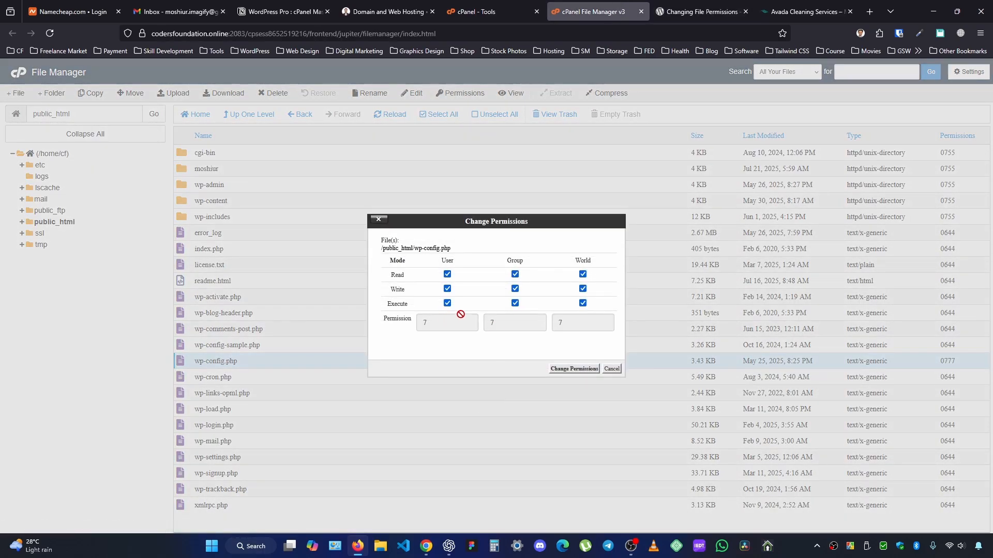
click(584, 289)
click(583, 303)
click(583, 275)
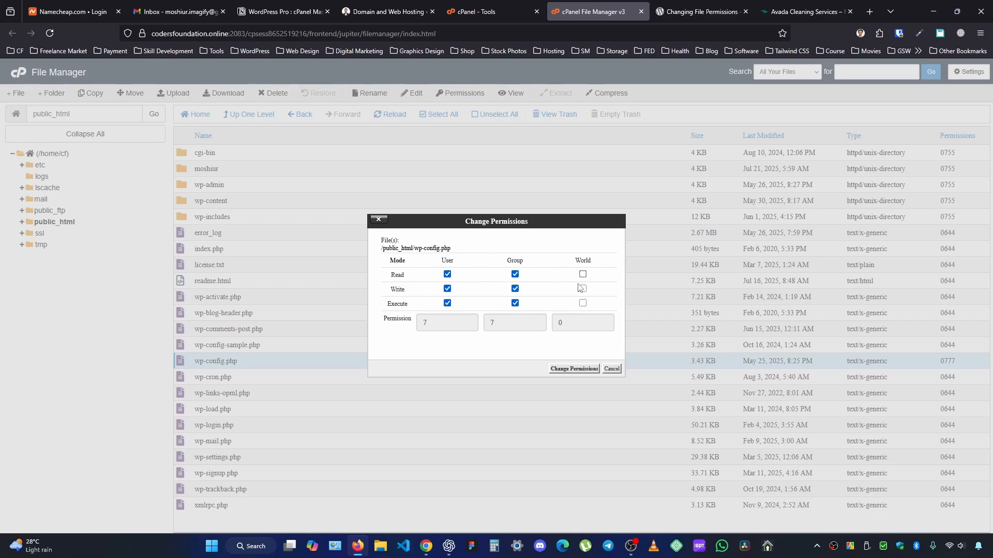
click(515, 304)
click(515, 290)
click(515, 275)
click(447, 304)
click(448, 289)
Recheck the article's wp-config.php exception, and try granting User Write on the file in the permission settings.
click(706, 11)
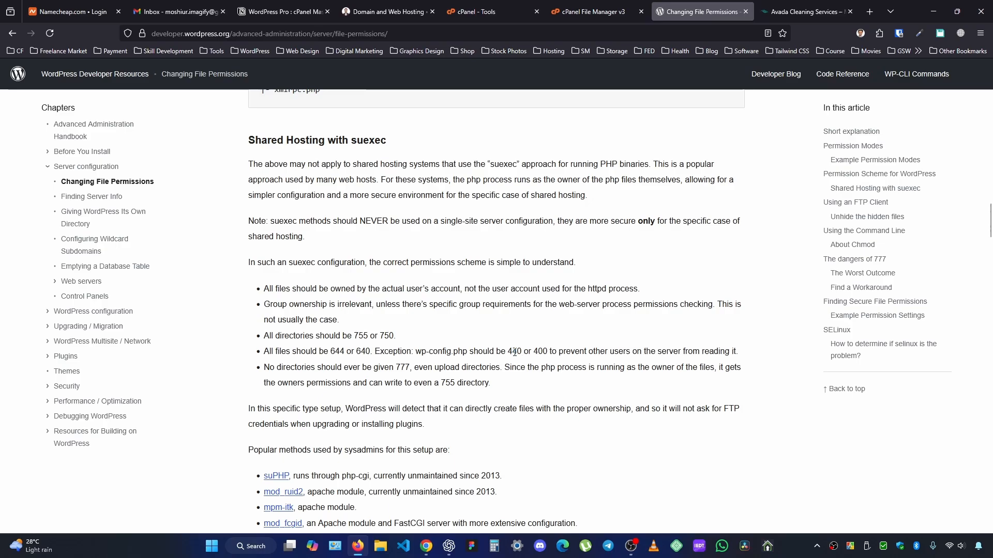
click(593, 9)
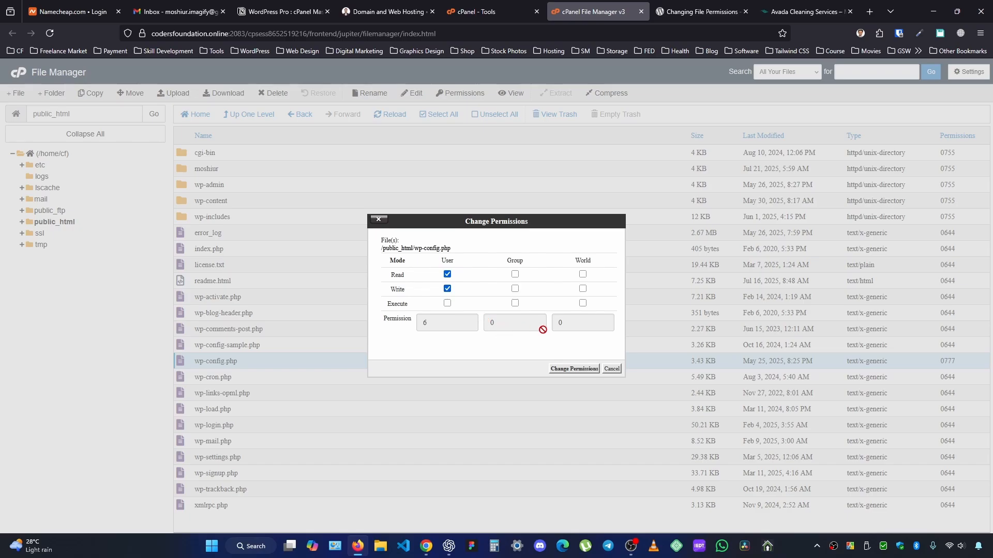
click(447, 288)
click(447, 303)
Compare with the article, grant Group Read, remove User Write, and apply permission 440 to wp-config.php.
click(730, 6)
click(610, 9)
click(515, 274)
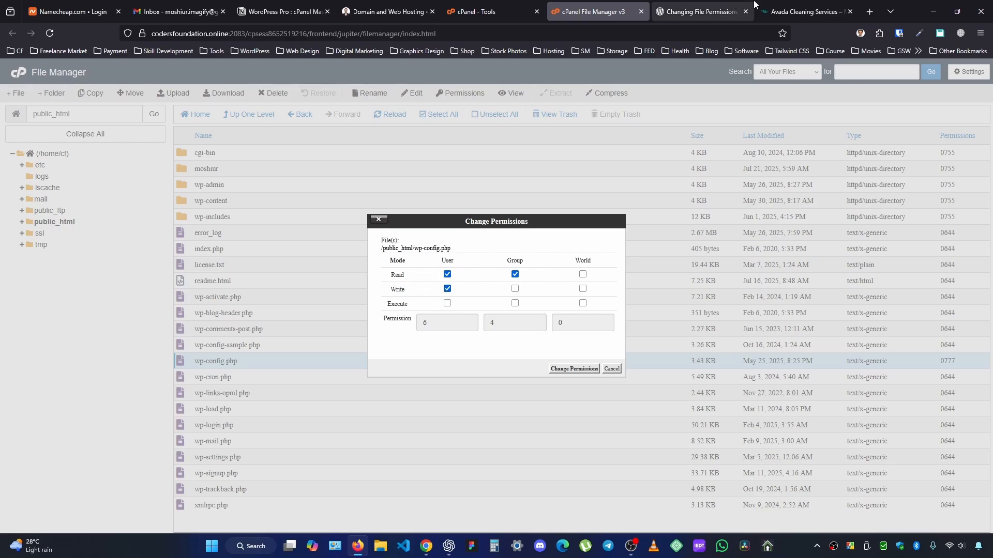
click(702, 5)
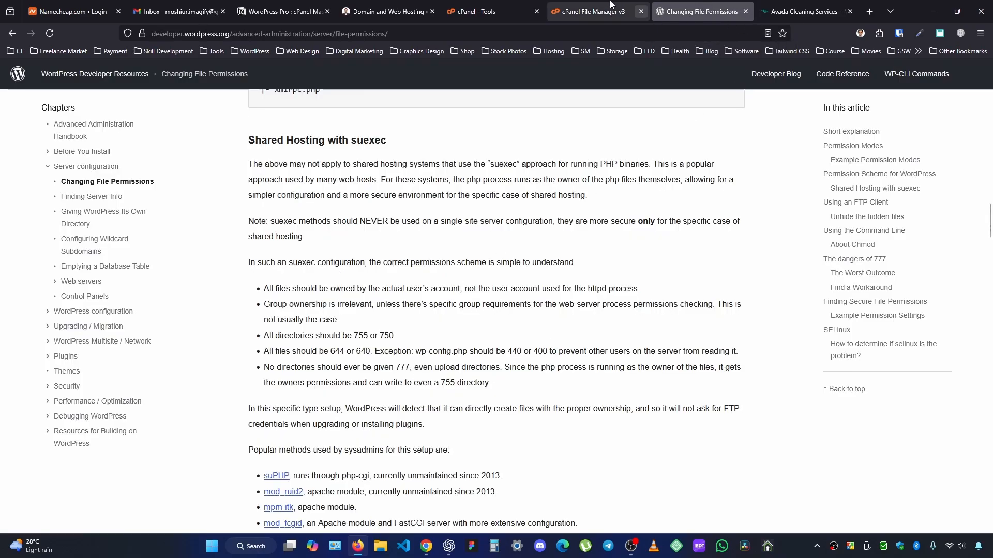
click(589, 12)
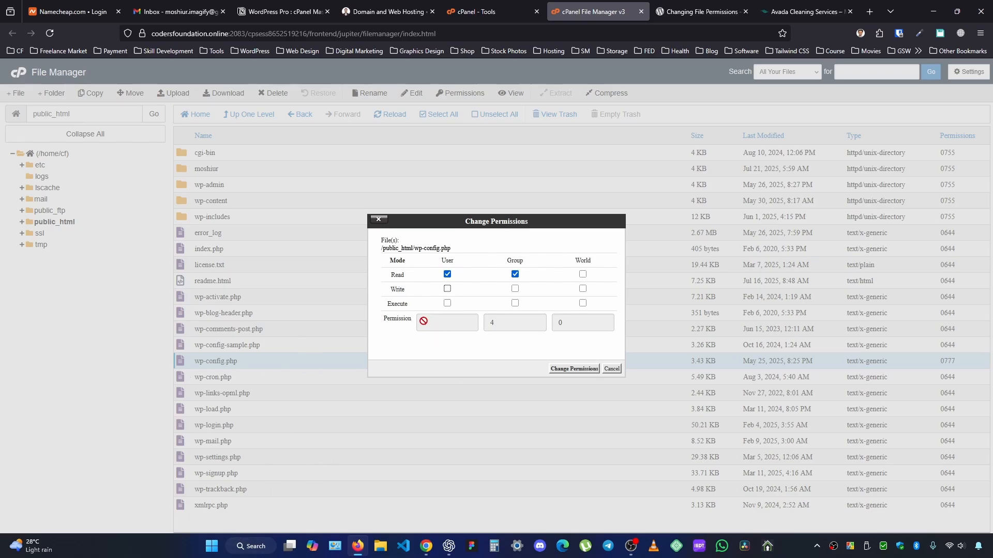
click(447, 289)
click(573, 369)
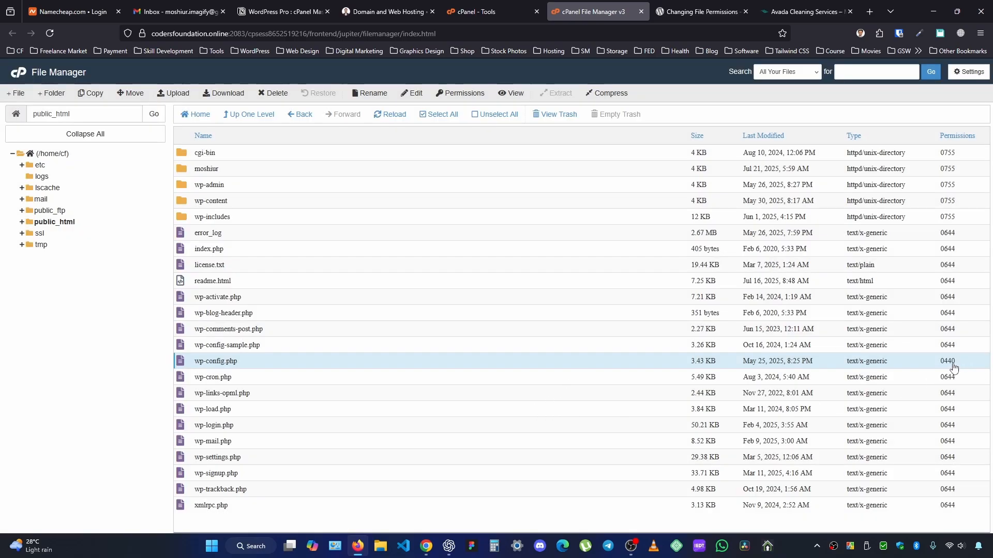
Check the article's rule against 777 for directories, and locate the uploads folder inside wp-content in File Manager.
click(664, 10)
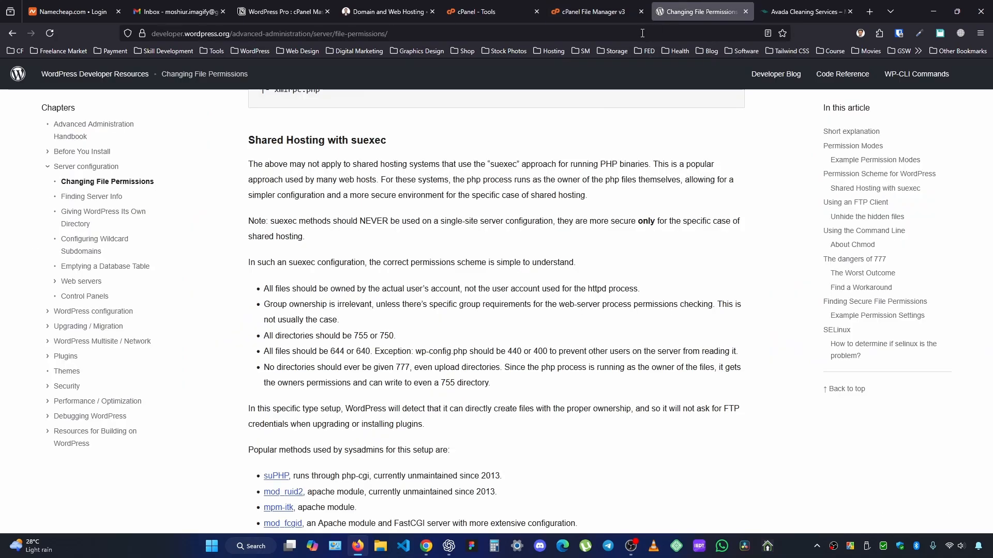
scroll(427, 318, down, 2)
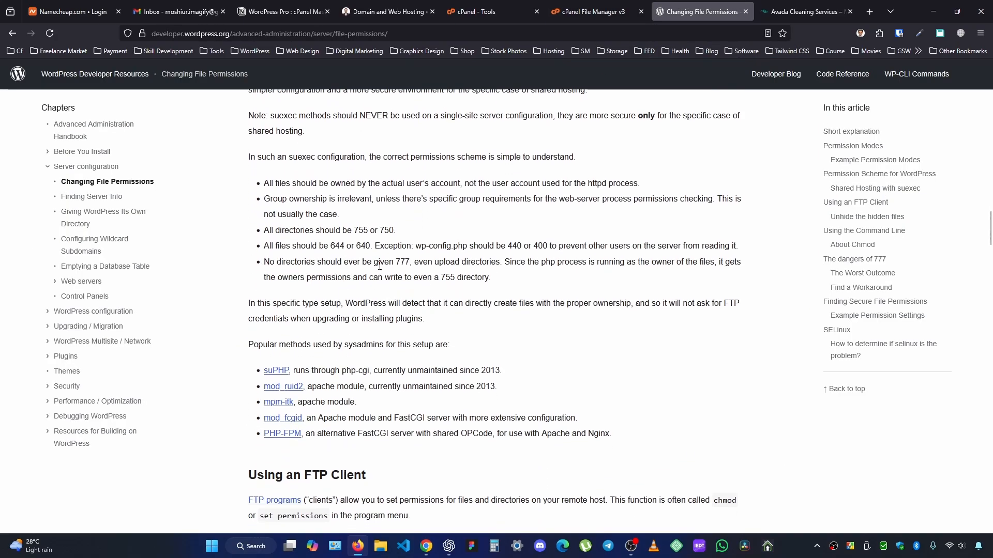
drag(396, 262, 408, 262)
click(595, 11)
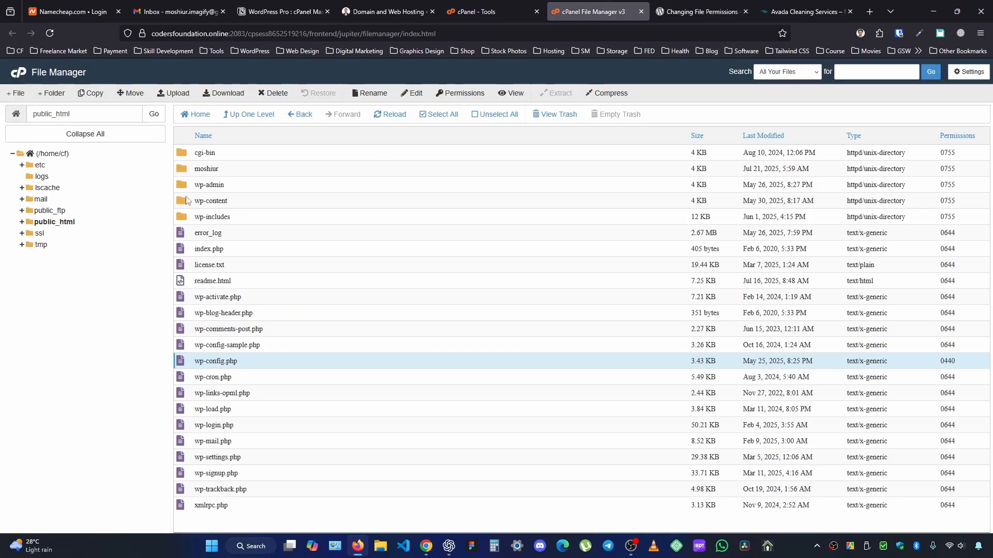
double_click(194, 201)
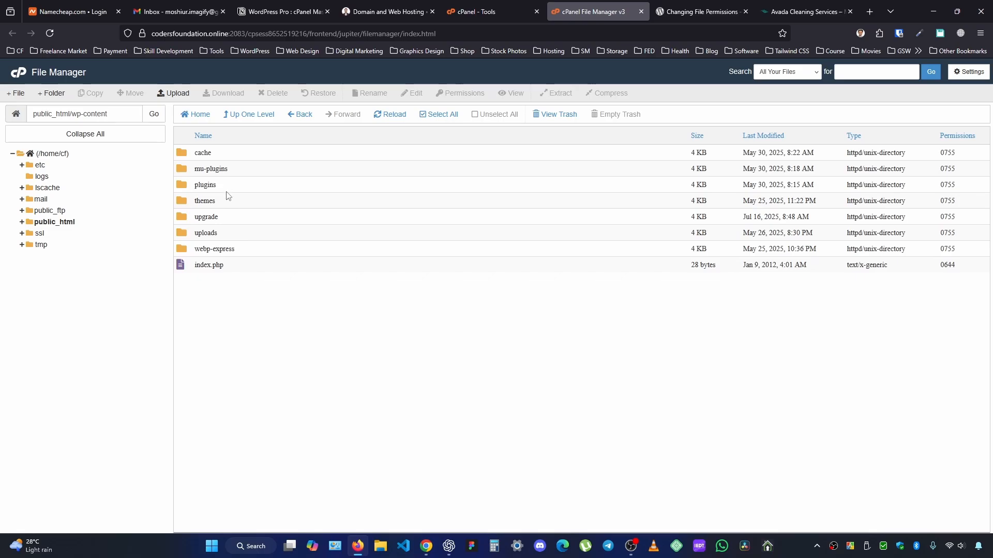
click(235, 237)
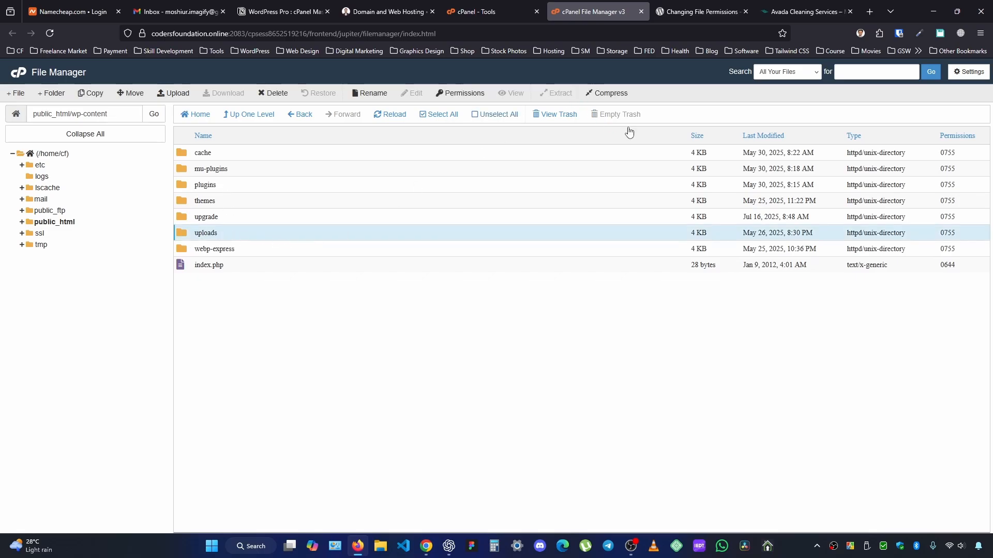
Look over the article's upload directory rule and FTP client section, and return to the wp-content listing in File Manager.
click(693, 3)
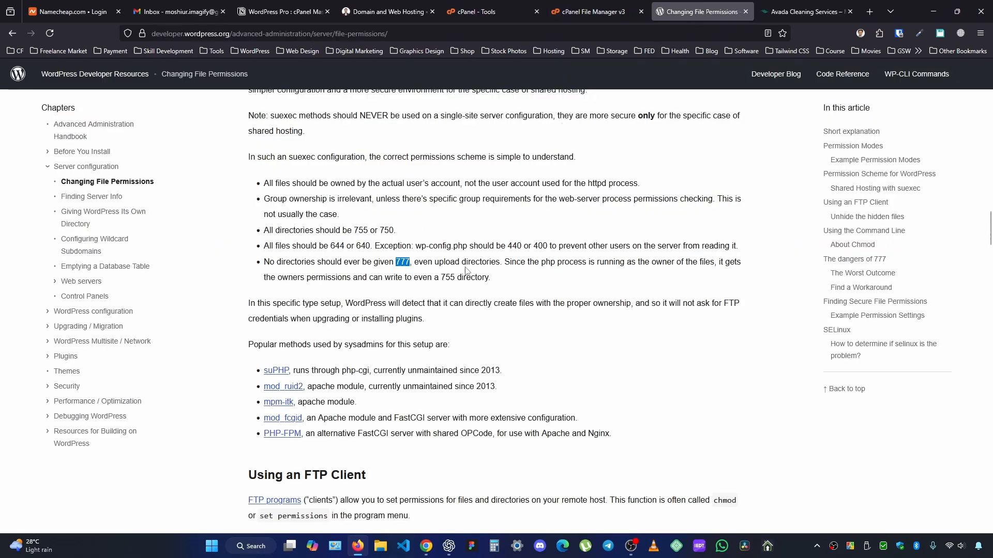
scroll(542, 384, down, 3)
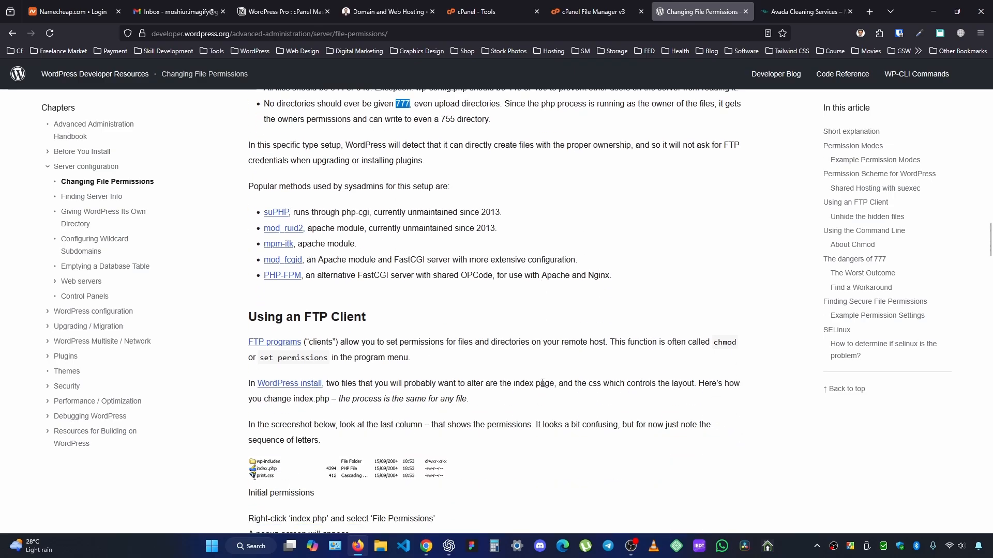
scroll(542, 383, up, 3)
click(598, 11)
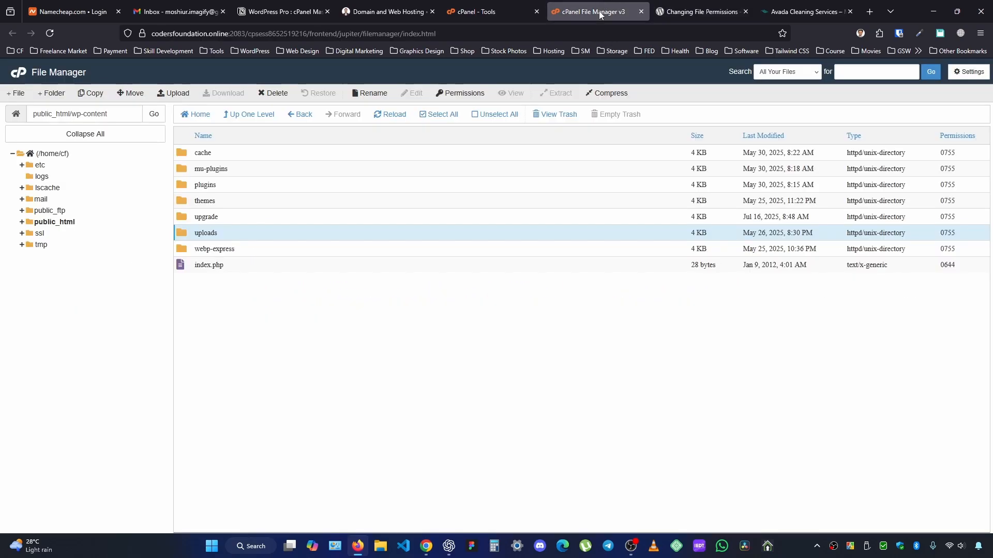
click(484, 11)
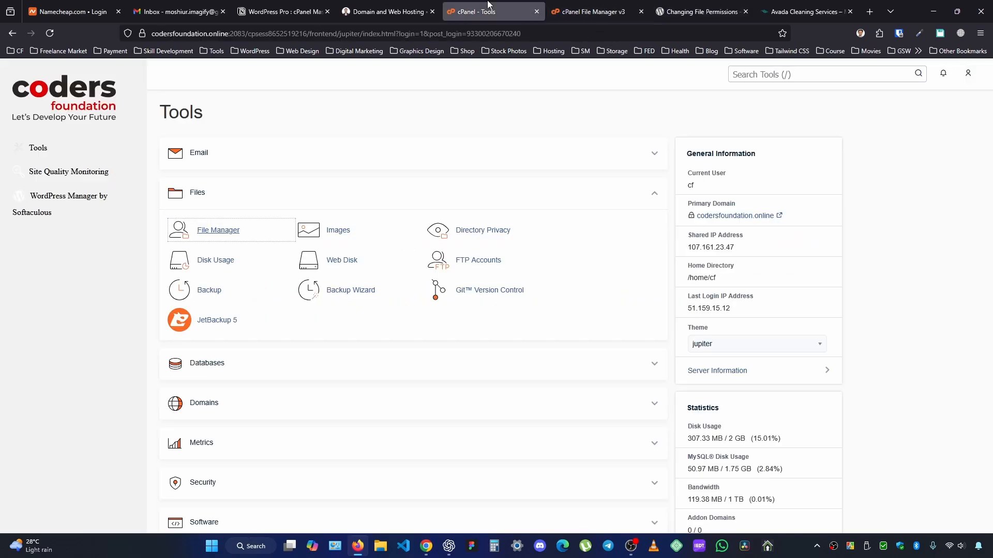
click(596, 5)
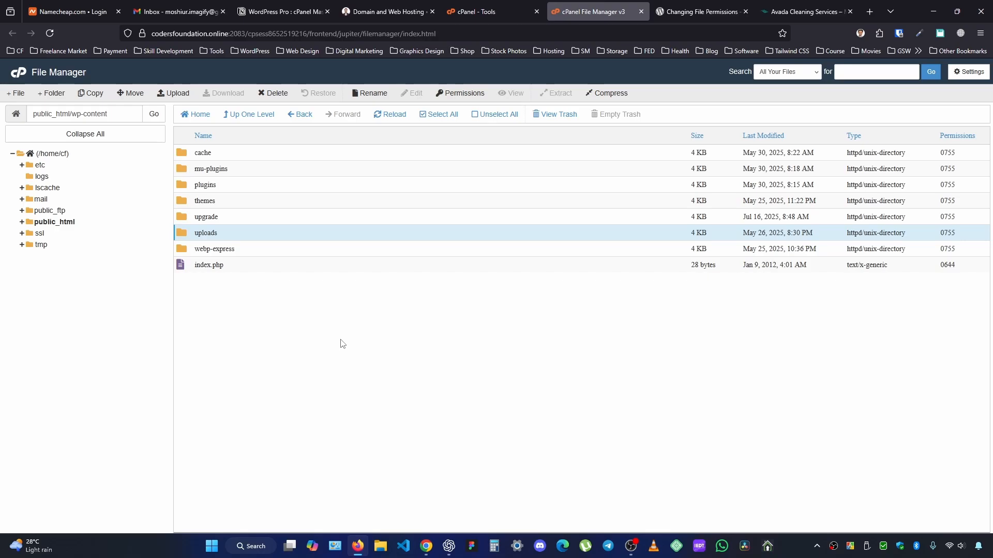